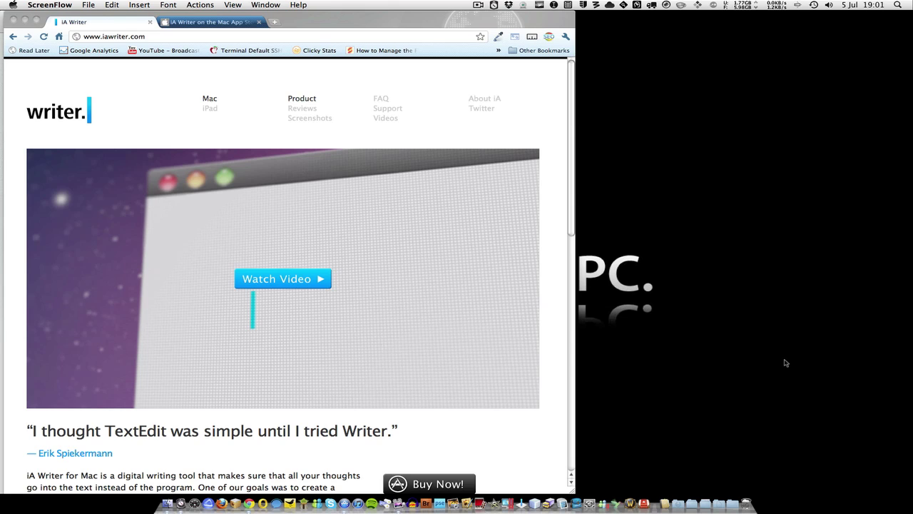
# - Look through the iA Writer product page, including its price, feature summary and How Writer Works section
pyautogui.scroll(-5, 503, 374)
pyautogui.scroll(-2, 502, 377)
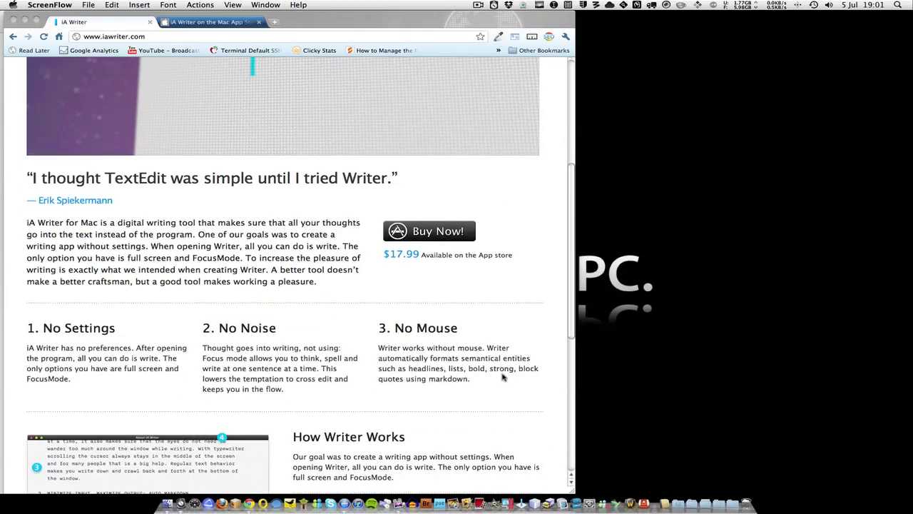
pyautogui.scroll(-2, 504, 379)
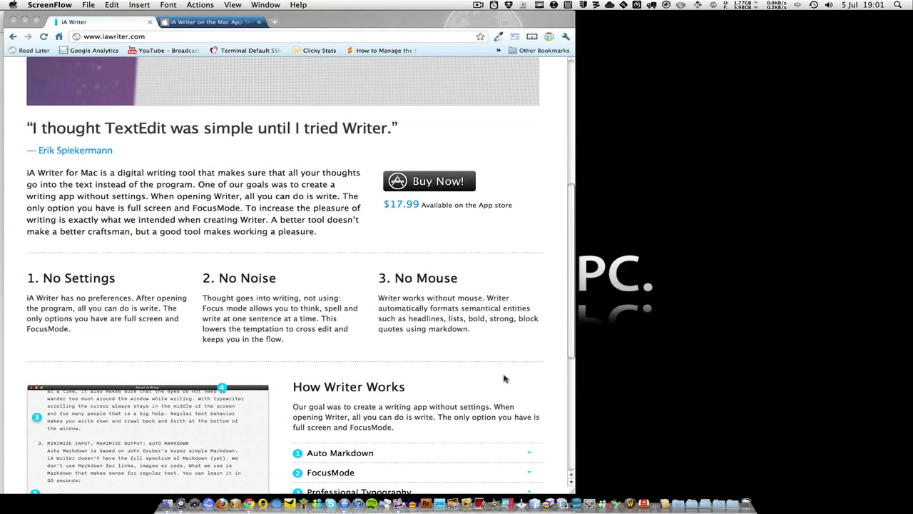
pyautogui.scroll(-3, 504, 378)
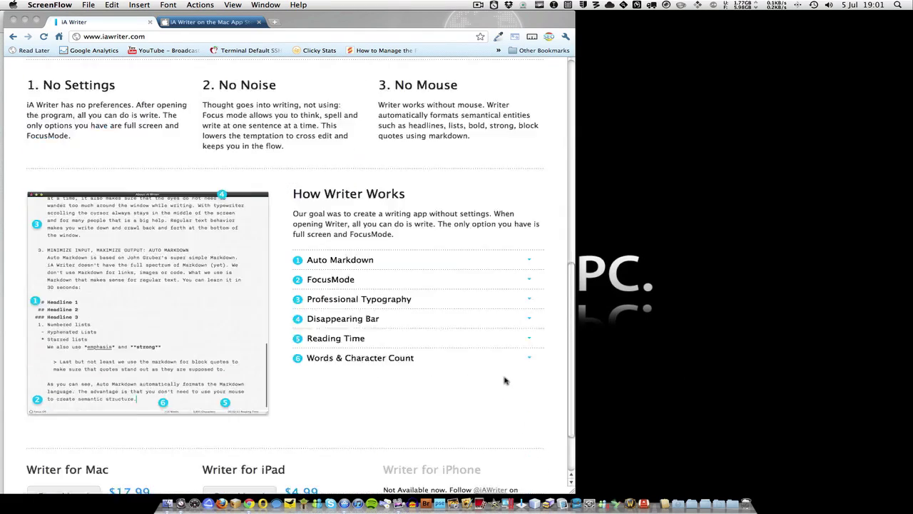
pyautogui.scroll(5, 504, 379)
pyautogui.scroll(6, 504, 380)
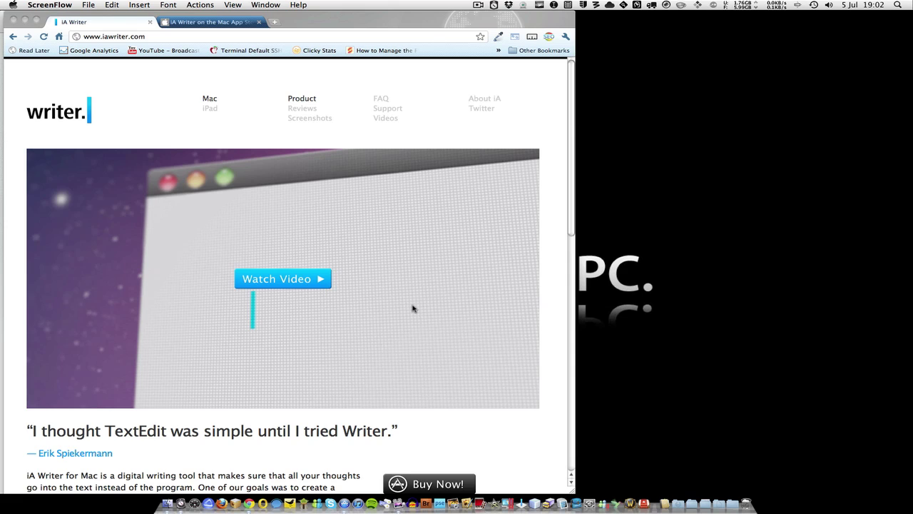
# - Launch iA Writer and write "hello" followed by a line break in the untitled document
pyautogui.click(521, 503)
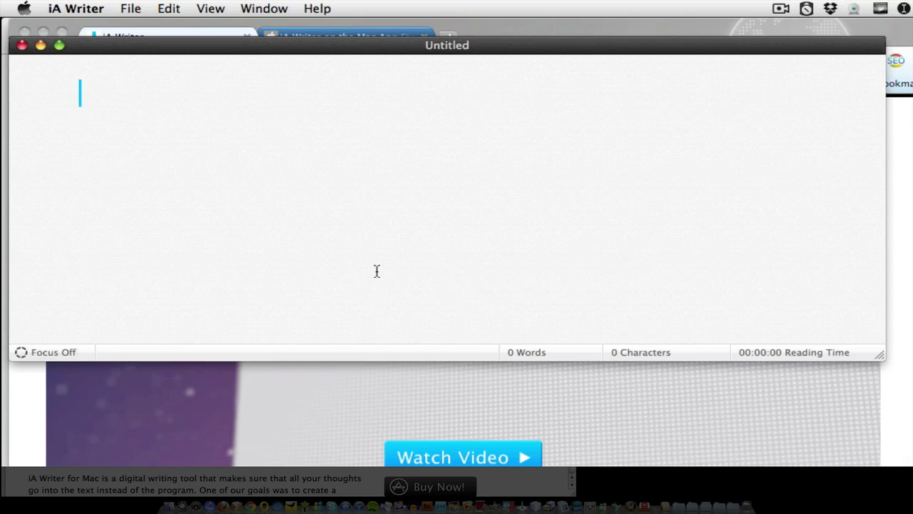
pyautogui.write('i')
pyautogui.press('BackSpace')
pyautogui.write('hello')
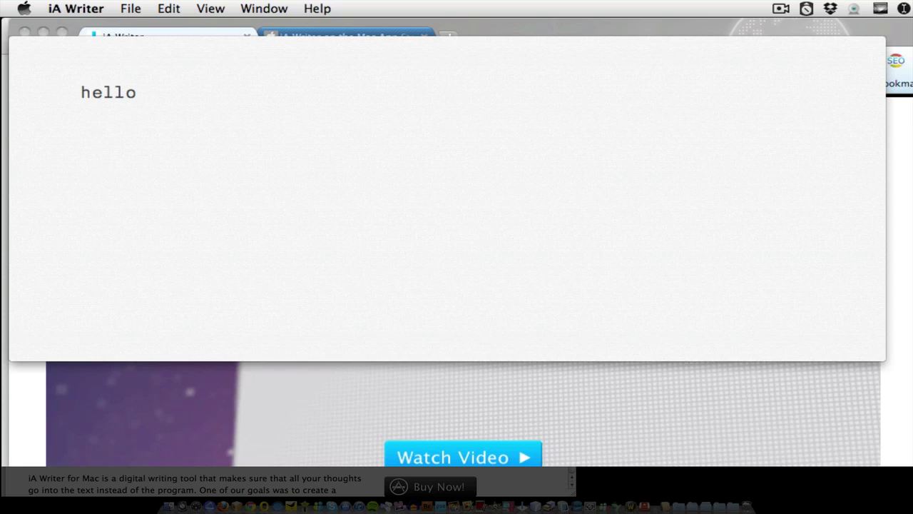
pyautogui.press('Return')
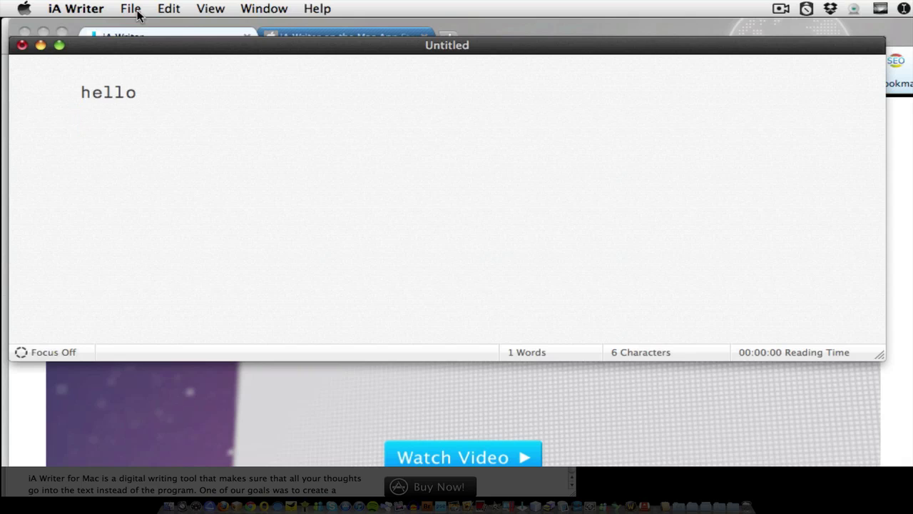
# - Open the recent document Google Plus.txt and place the cursor before "invite" in its second paragraph
pyautogui.click(136, 10)
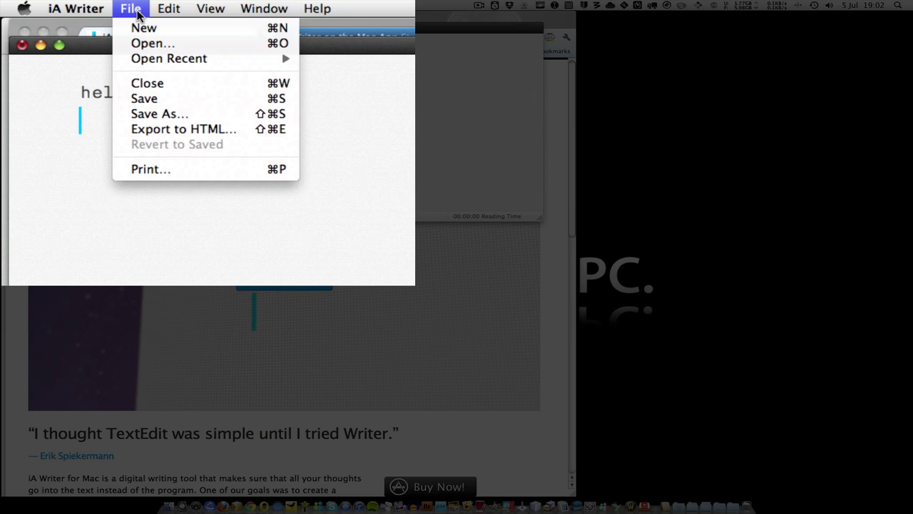
pyautogui.moveTo(159, 58)
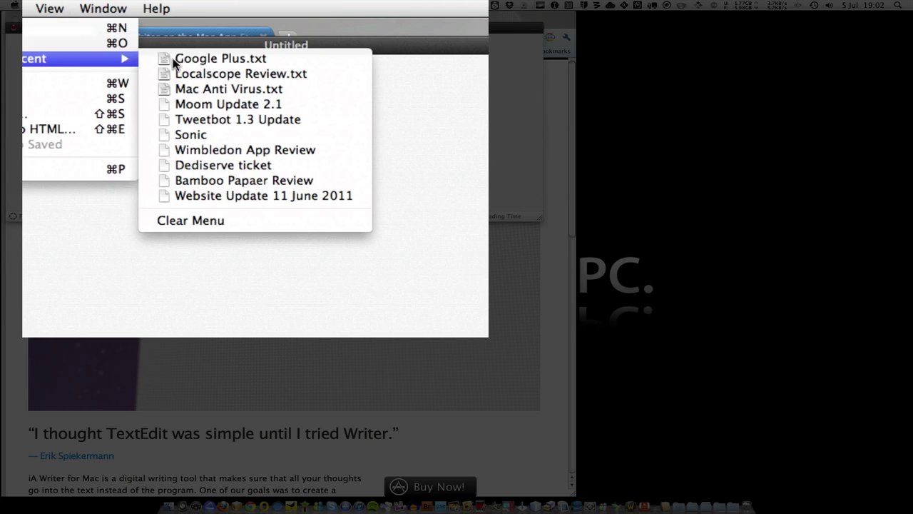
pyautogui.click(214, 61)
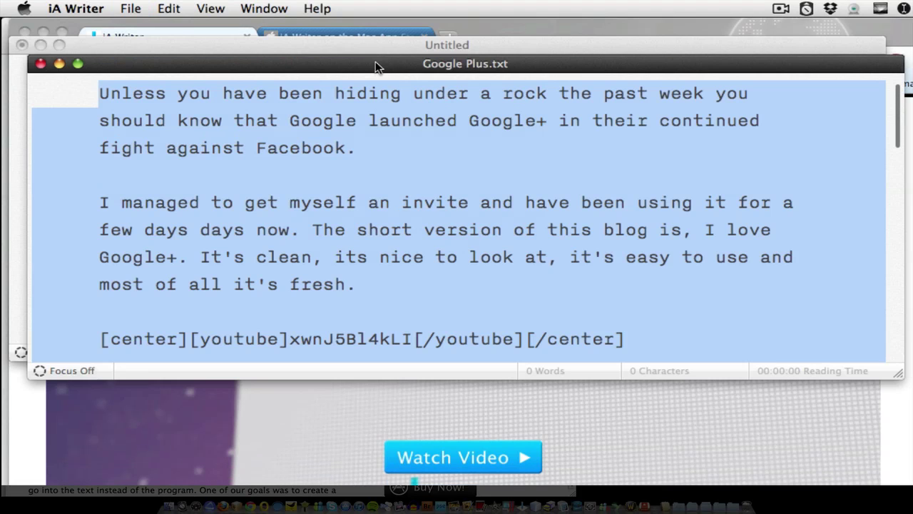
pyautogui.click(402, 198)
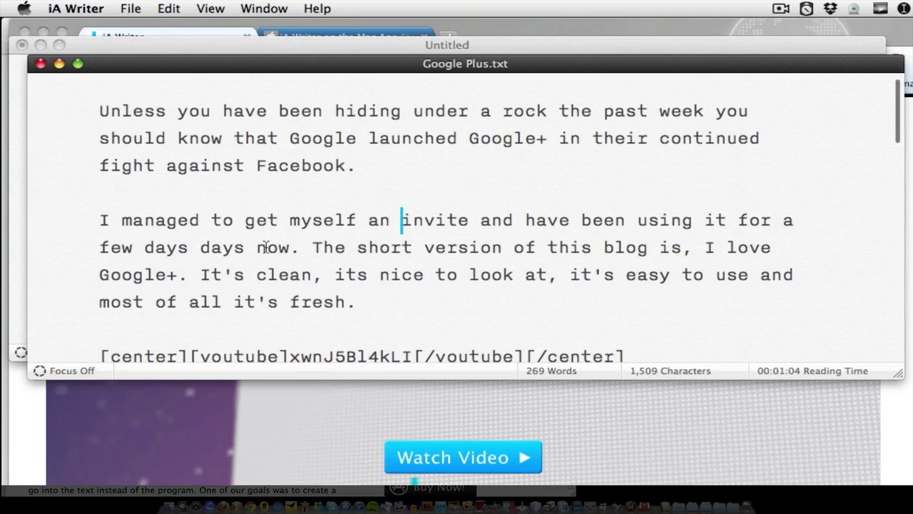
# - Read through the text of Google Plus.txt
pyautogui.scroll(-10, 338, 321)
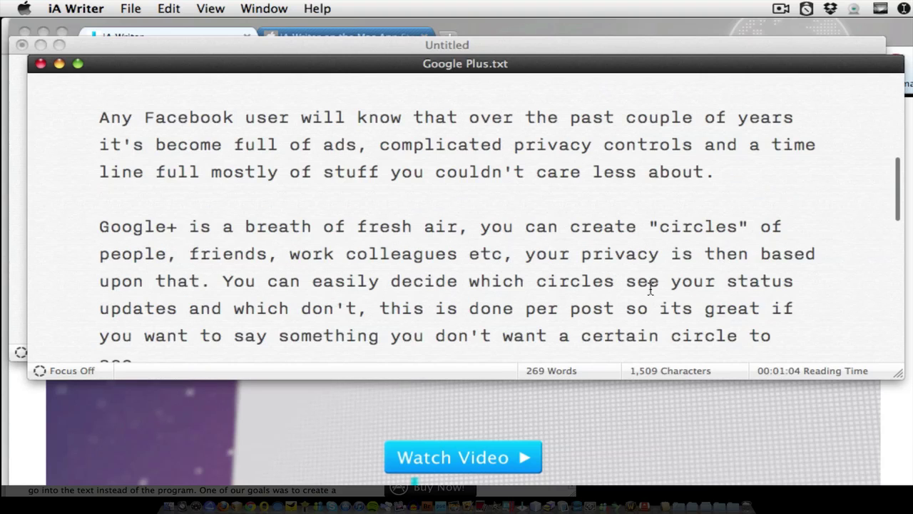
pyautogui.scroll(10, 626, 285)
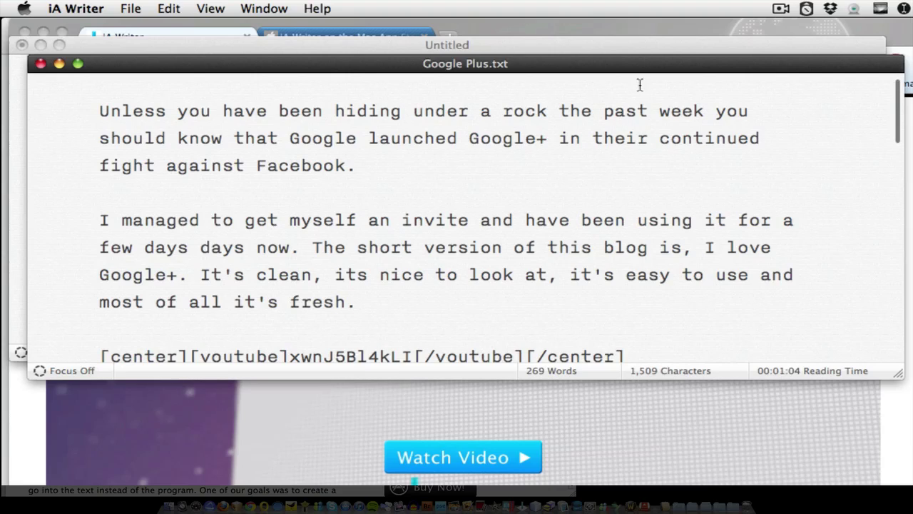
pyautogui.scroll(-10, 561, 195)
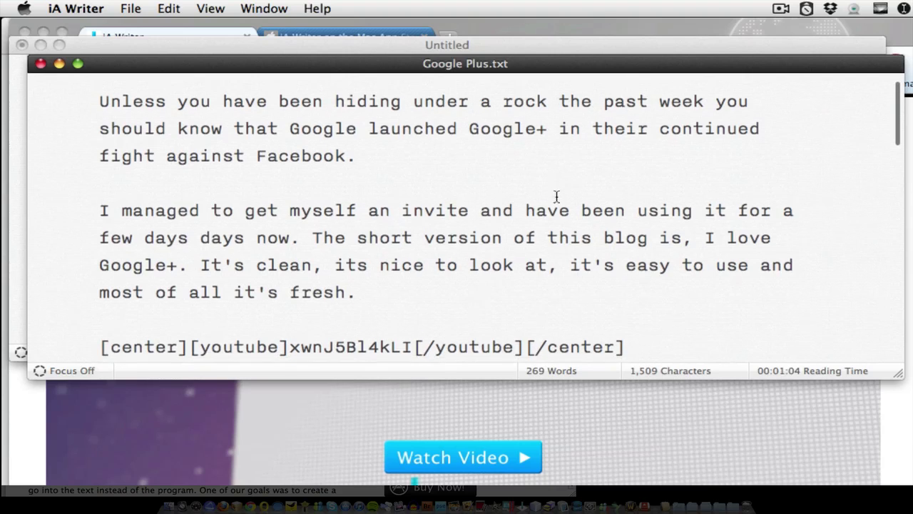
pyautogui.scroll(-3, 557, 196)
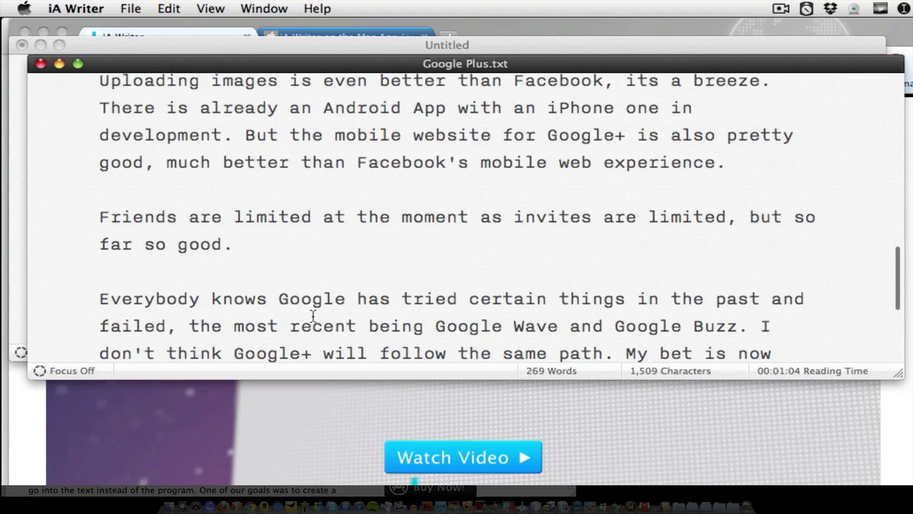
# - Turn on focus mode and move the focus to the sentence starting "Any Facebook user will know"
pyautogui.click(82, 370)
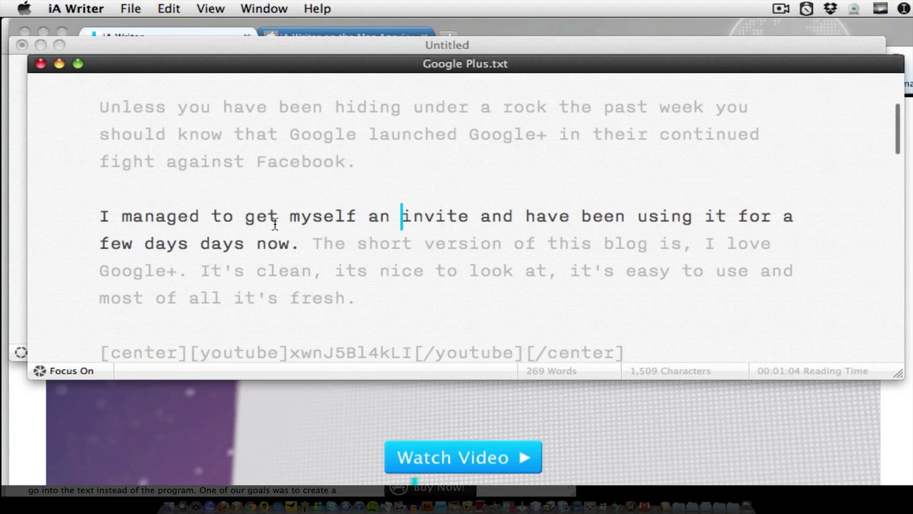
pyautogui.click(390, 270)
pyautogui.scroll(-3, 403, 316)
pyautogui.click(403, 316)
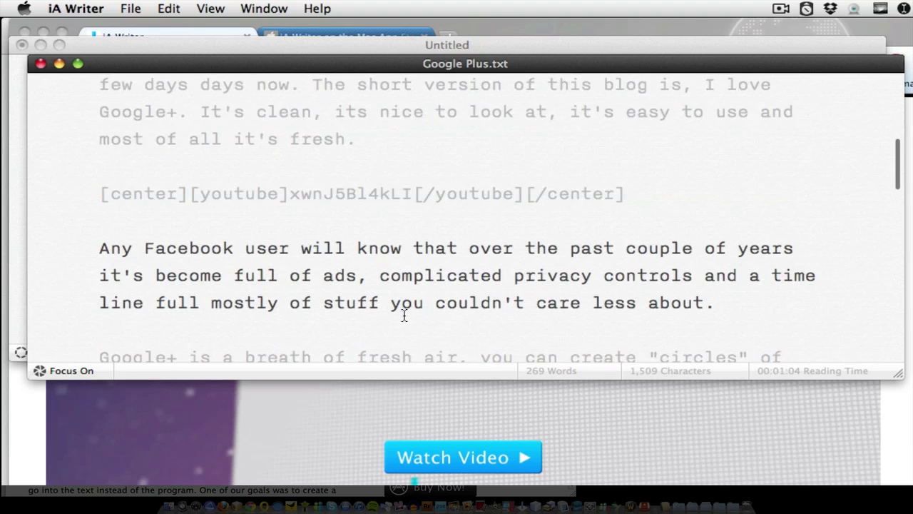
pyautogui.scroll(5, 404, 316)
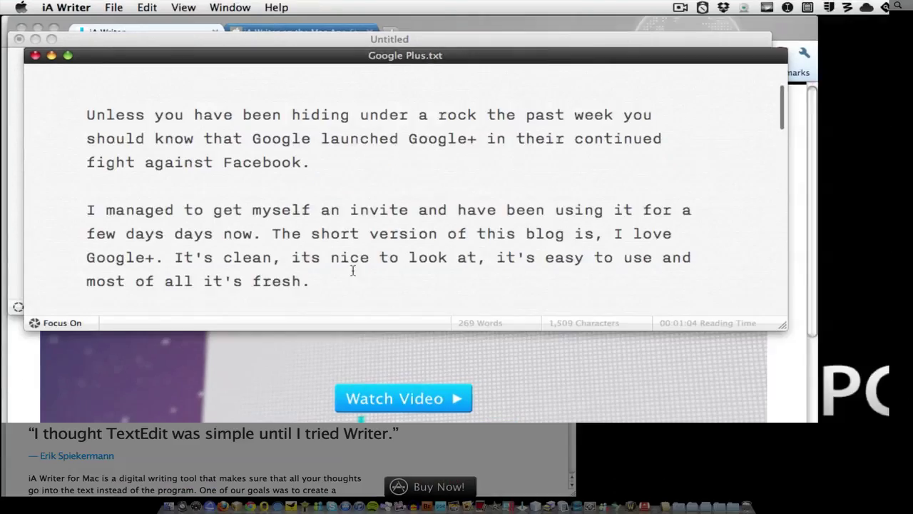
# - Show Google Plus.txt in full screen and turn focus mode off
pyautogui.scroll(-8, 325, 230)
pyautogui.scroll(-2, 198, 139)
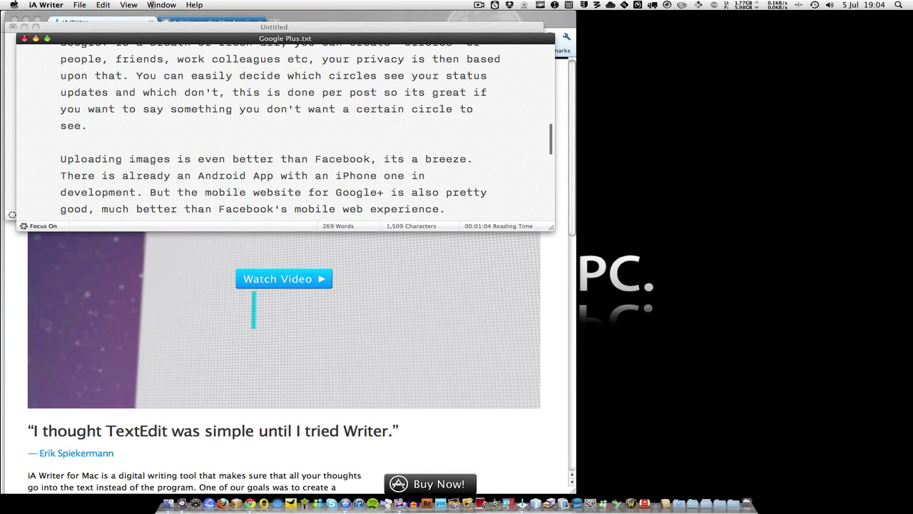
pyautogui.press('super+Return')
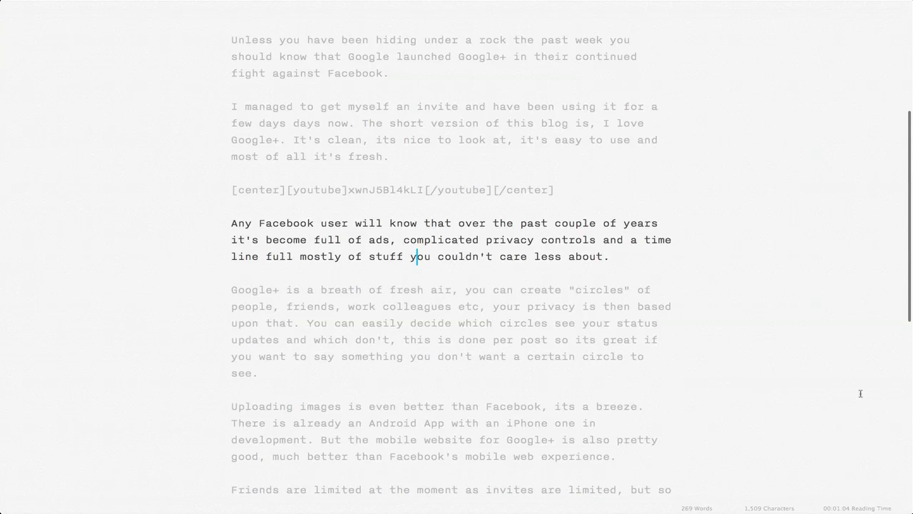
pyautogui.press('super+d')
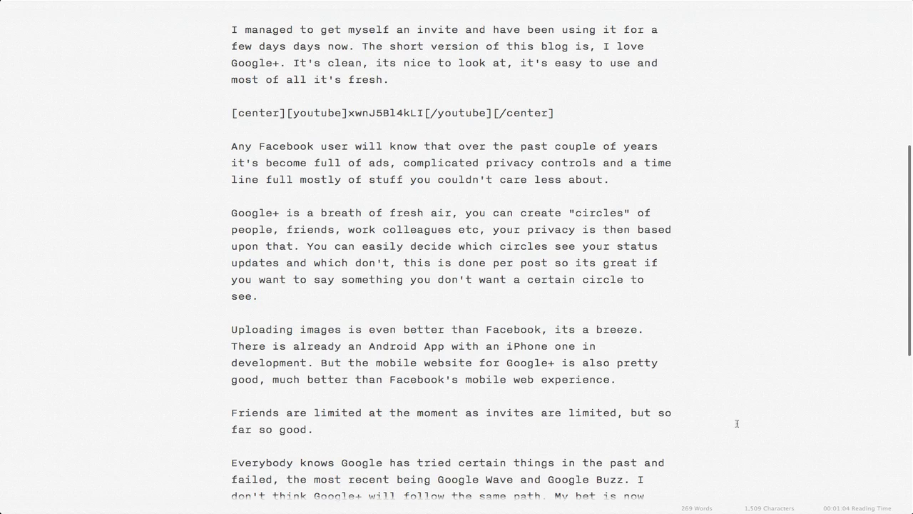
# - Turn focus mode back on and focus the sentence starting "There is already an Android App"
pyautogui.click(462, 287)
pyautogui.press('super+d')
pyautogui.click(467, 345)
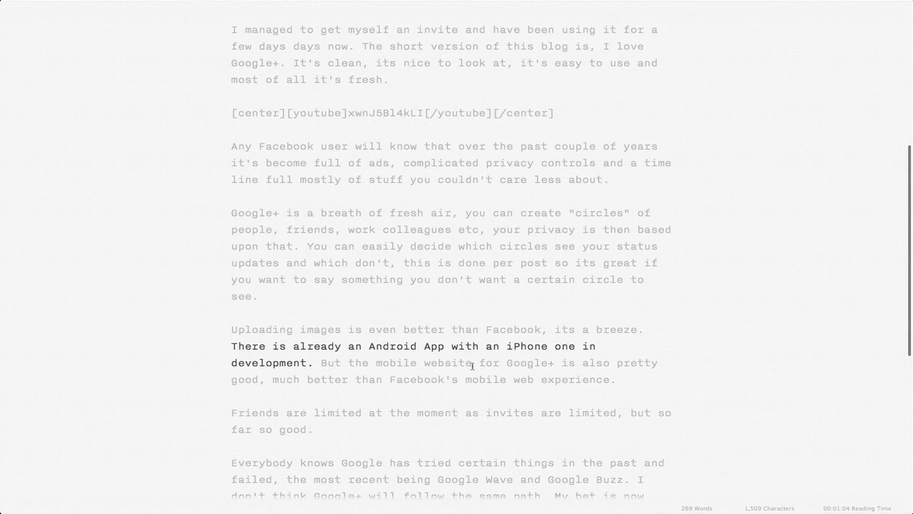
# - Leave full screen and switch to the iA Writer Mac App Store preview page in Chrome
pyautogui.press('ctrl+super+f')
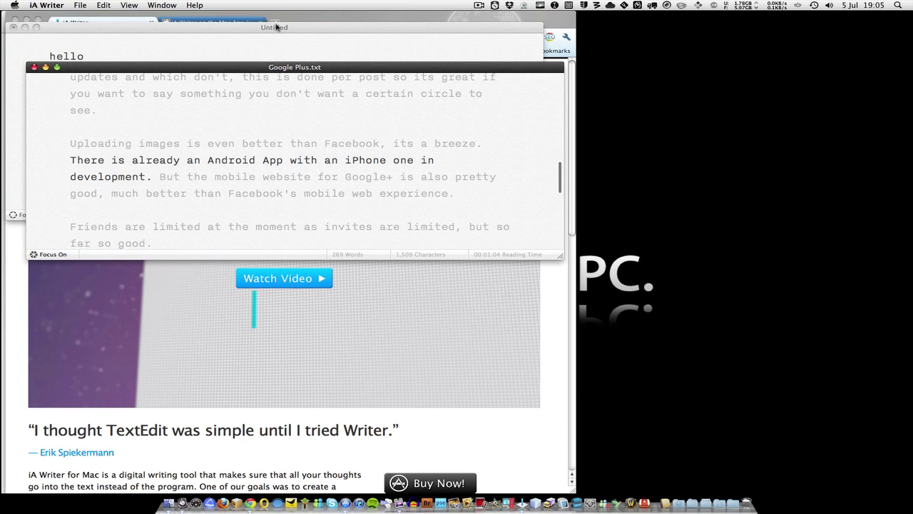
pyautogui.click(251, 20)
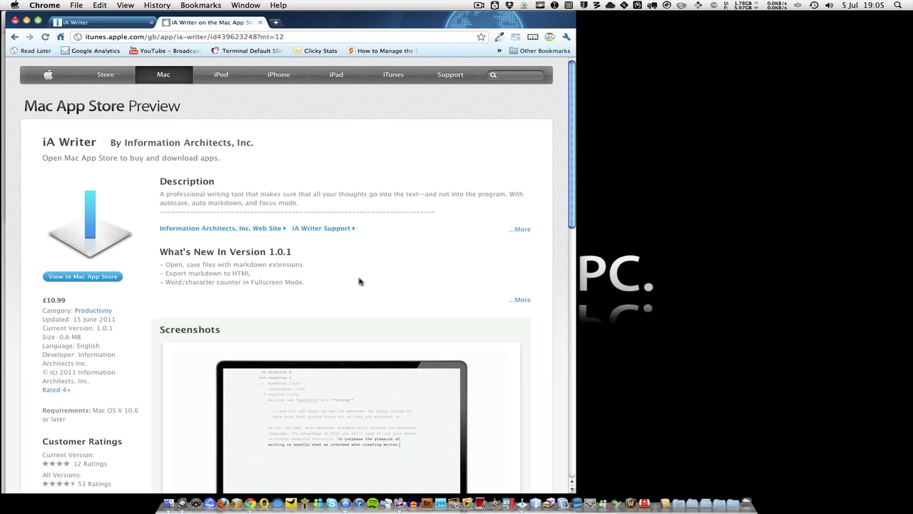
pyautogui.scroll(-5, 359, 282)
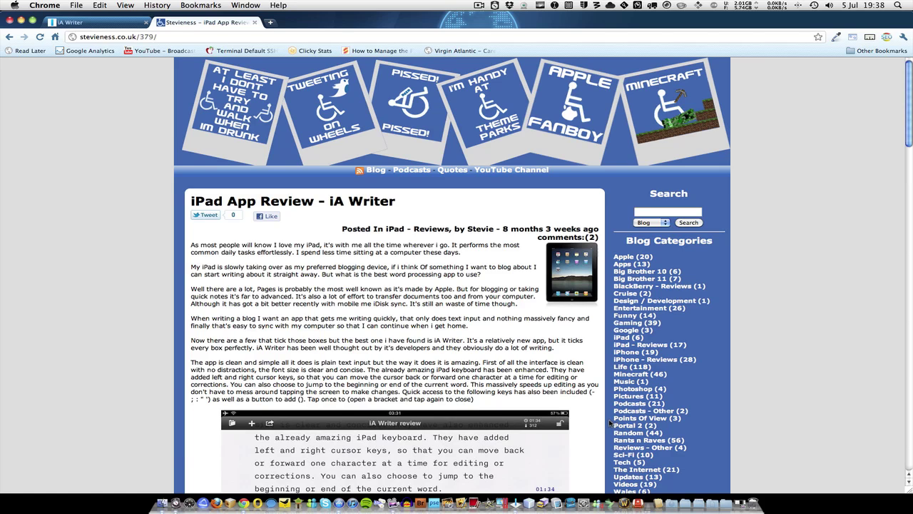
# - Look through the "iPad App Review - iA Writer" blog post down to its comments and return to its beginning
pyautogui.scroll(-5, 610, 423)
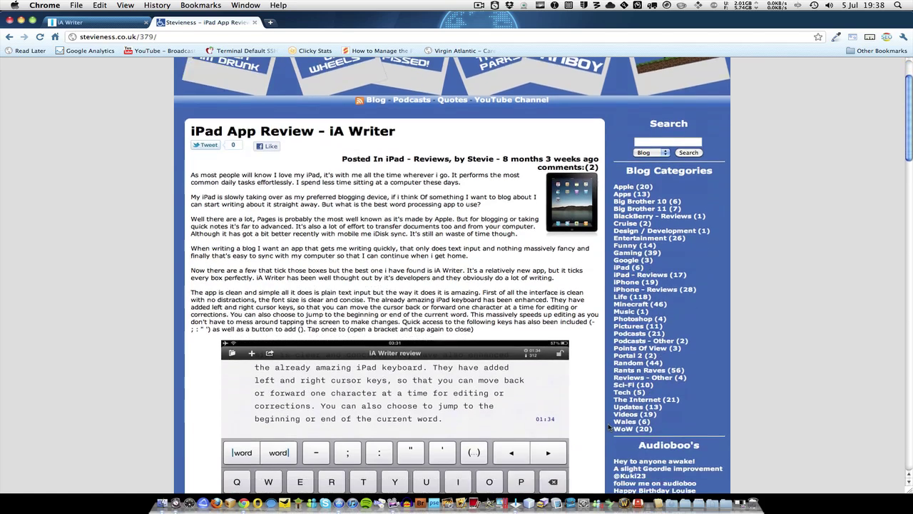
pyautogui.scroll(-6, 610, 427)
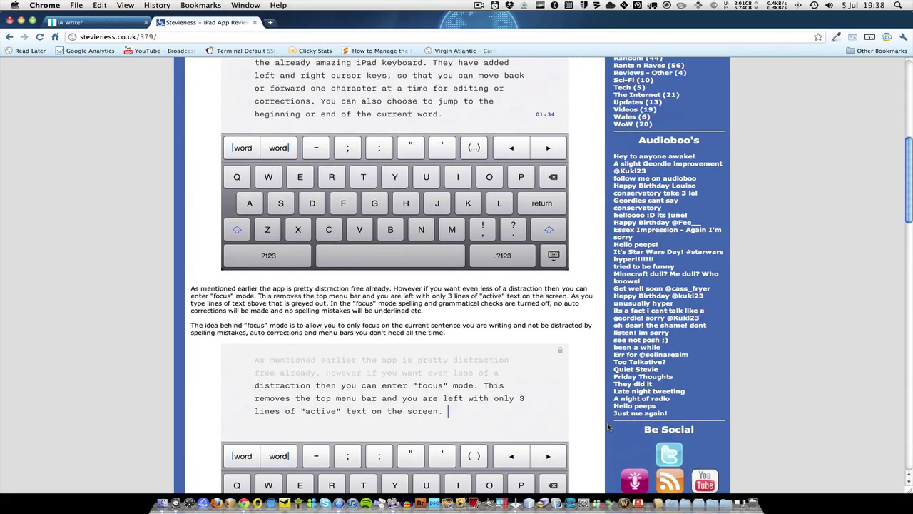
pyautogui.scroll(-5, 326, 393)
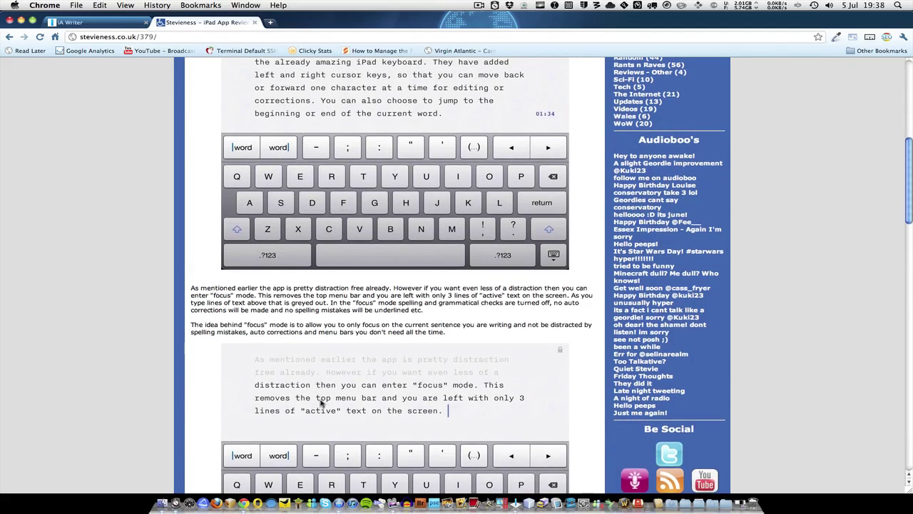
pyautogui.scroll(-9, 326, 393)
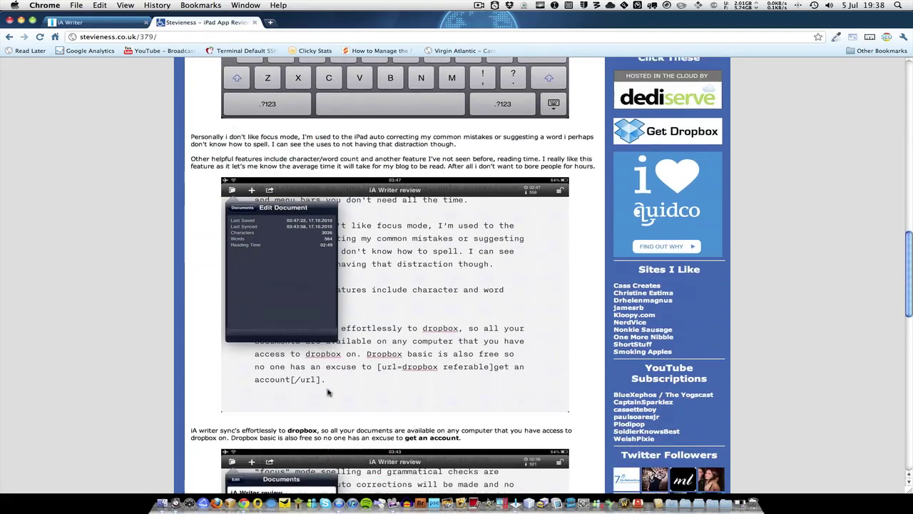
pyautogui.scroll(-5, 329, 392)
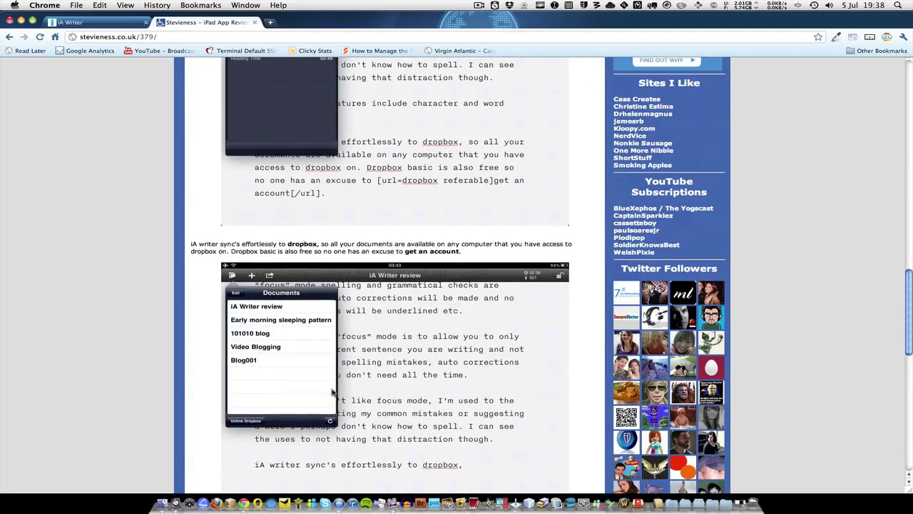
pyautogui.scroll(-4, 333, 391)
pyautogui.scroll(8, 335, 390)
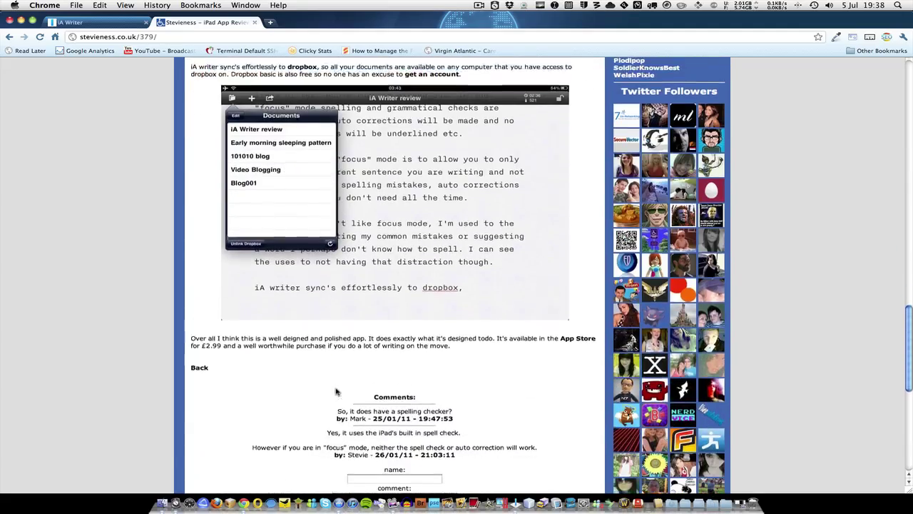
pyautogui.scroll(10, 336, 390)
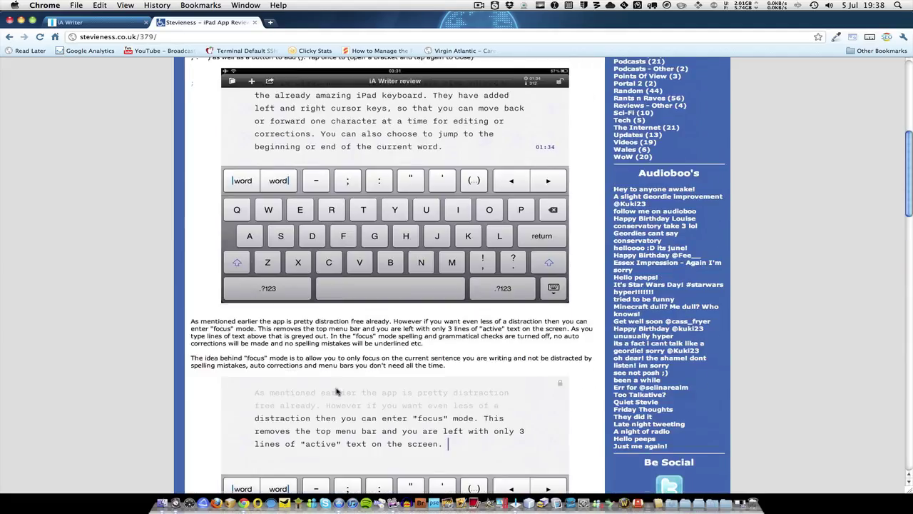
pyautogui.scroll(12, 337, 389)
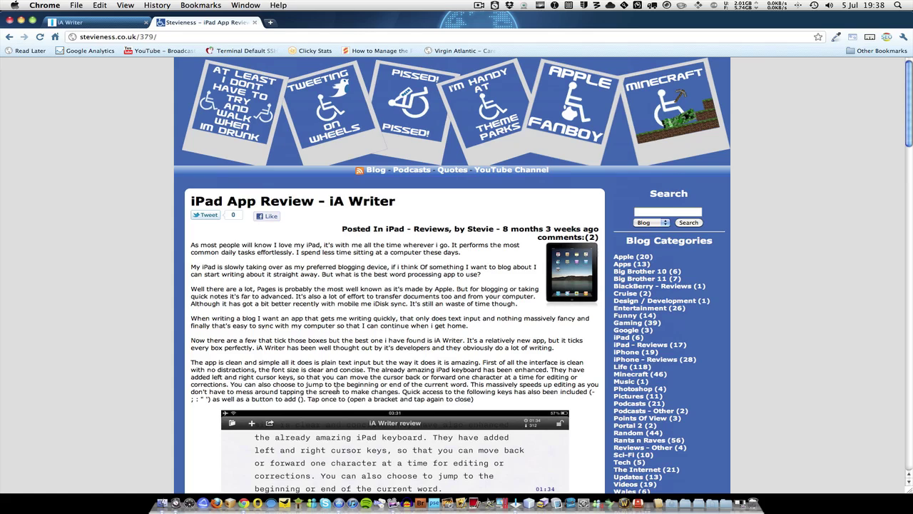